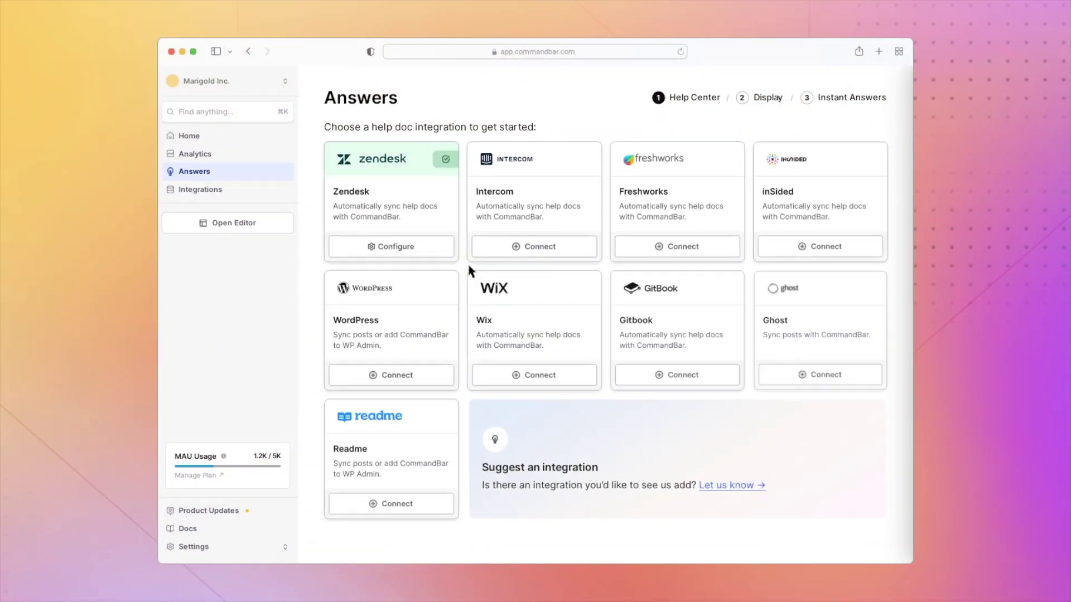
Step: Open the Zendesk card's configuration panel on the Answers page
left_click(441, 247)
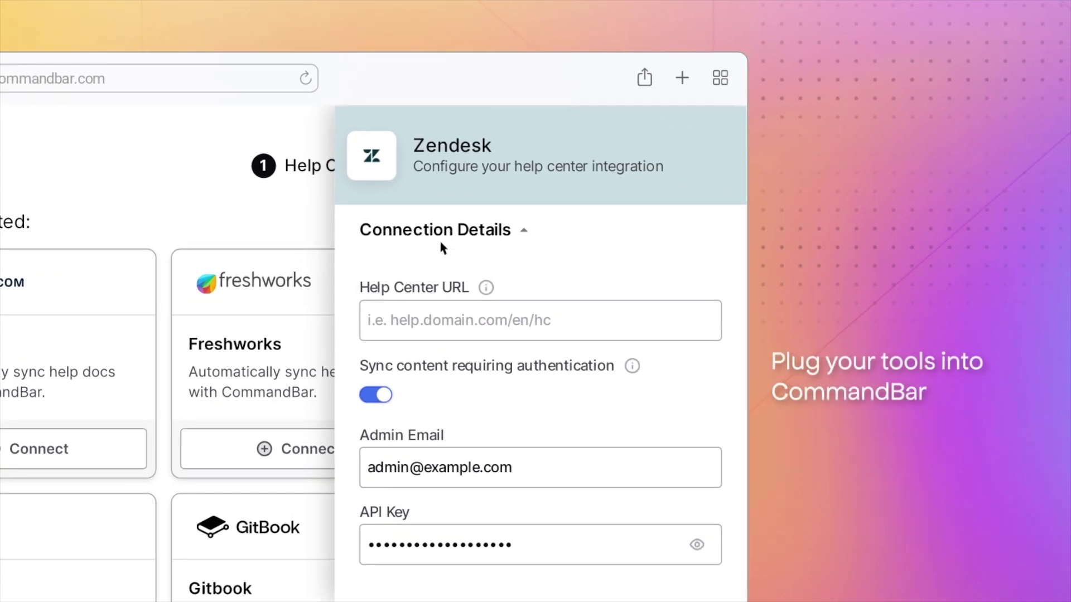
scroll(441, 248, "down", 2)
scroll(442, 248, "down", 3)
scroll(441, 248, "down", 1)
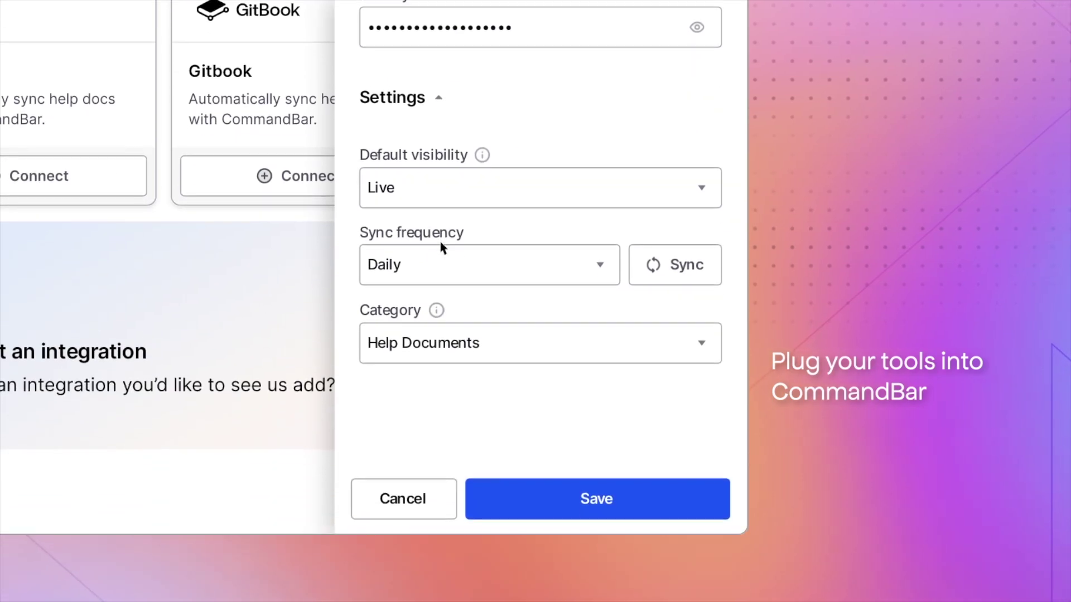